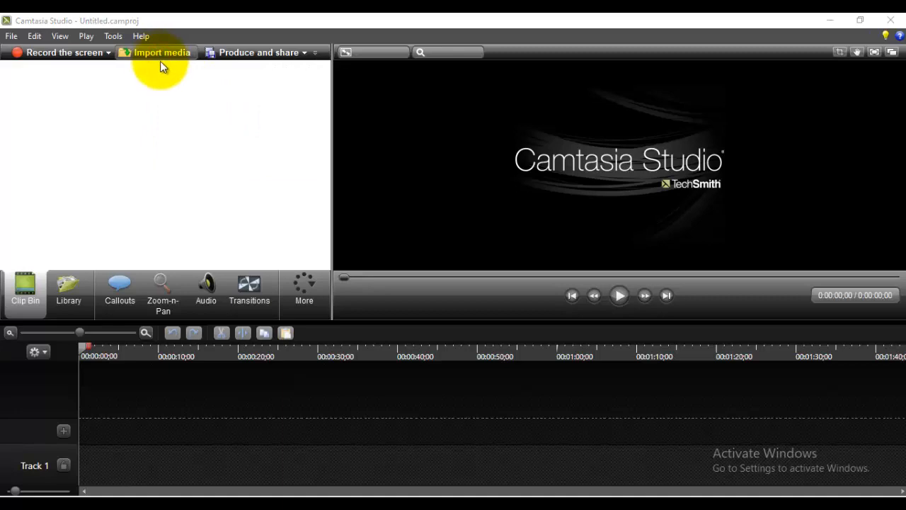
Import the video mixkit-couple-kissing-in-a-picnic-14080-medium from the Public Desktop folder into the project
left_click(158, 57)
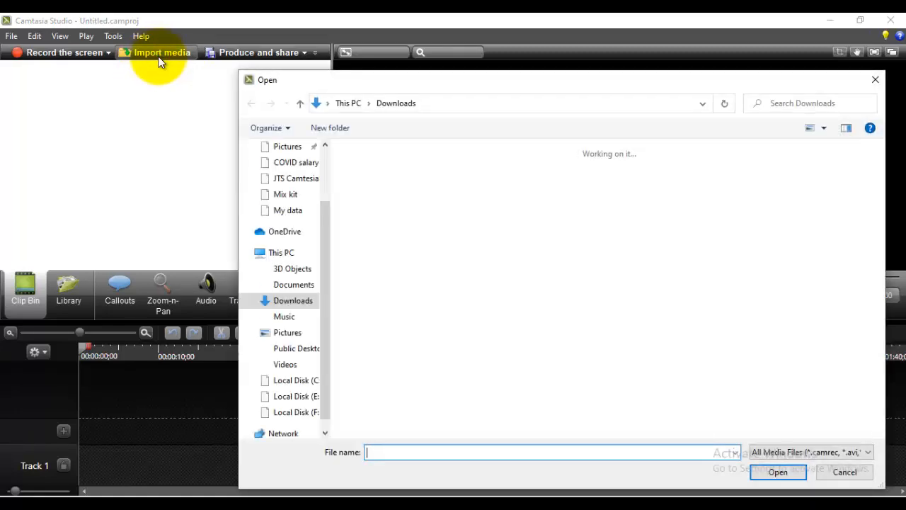
left_click(822, 207)
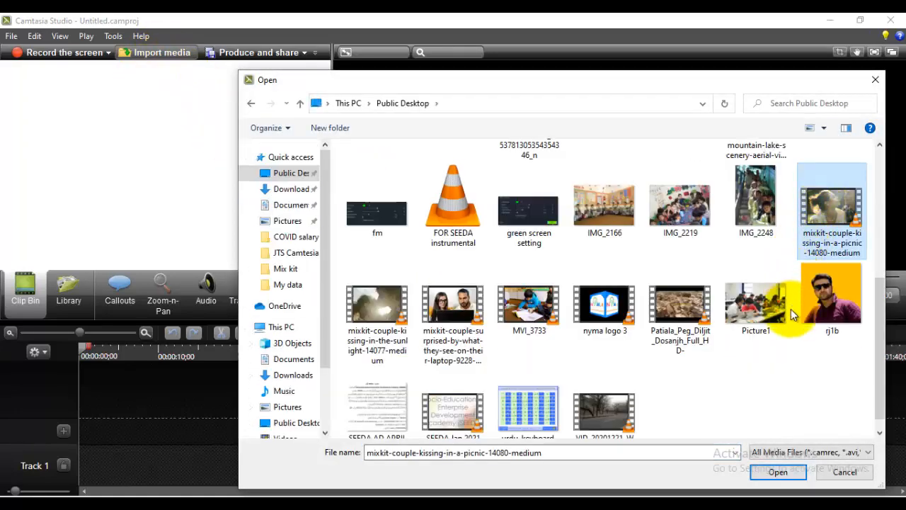
left_click(768, 473)
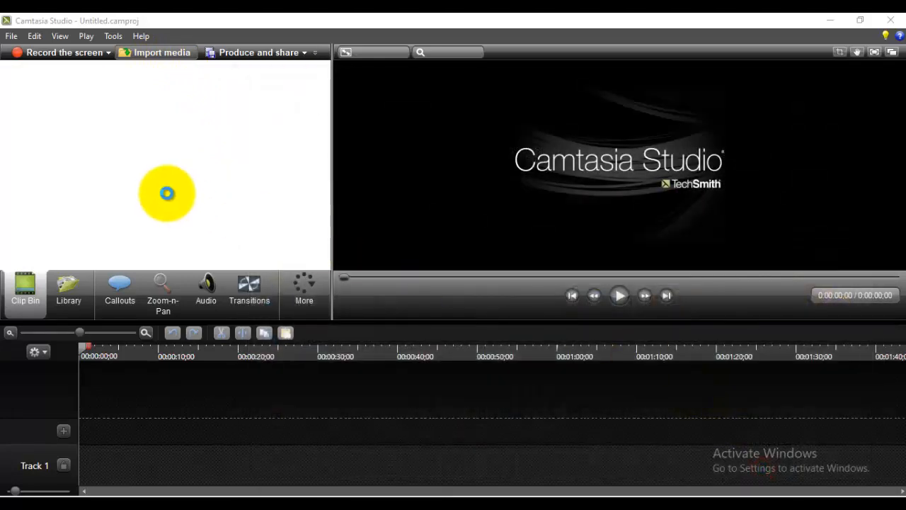
Place the imported clip at the start of Track 1 with editing dimensions of 1280 x 720
left_click_drag(43, 106, 111, 429)
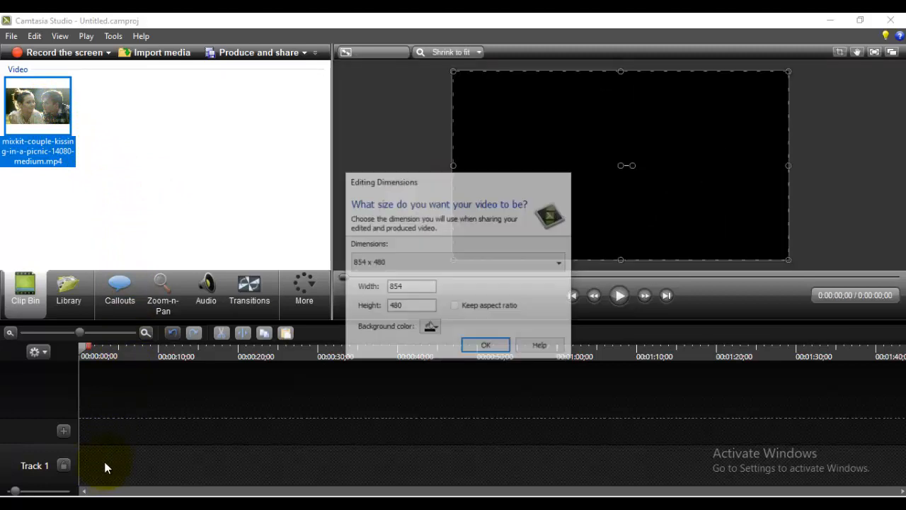
left_click(394, 261)
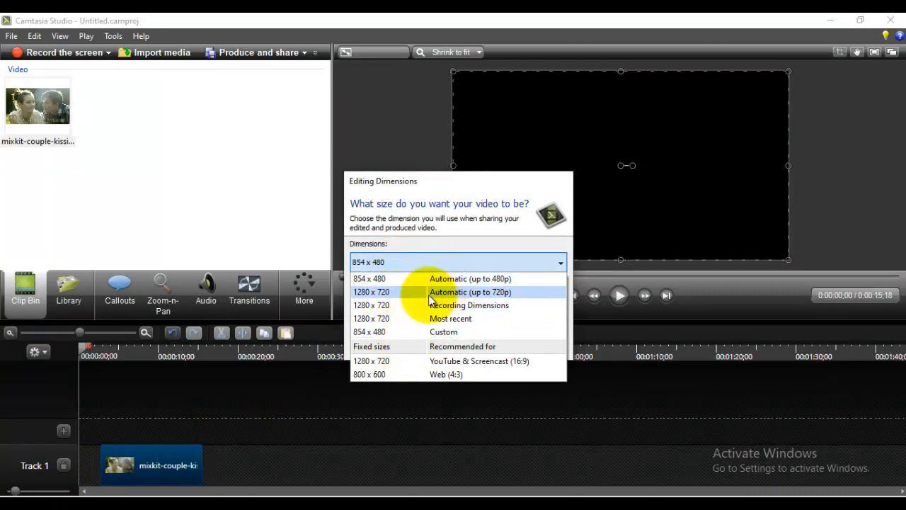
left_click(388, 291)
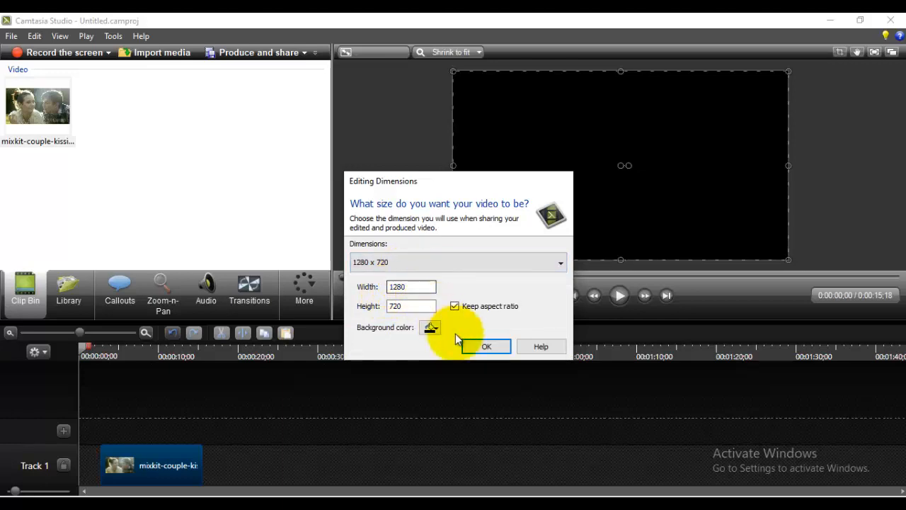
left_click(487, 346)
left_click(152, 469)
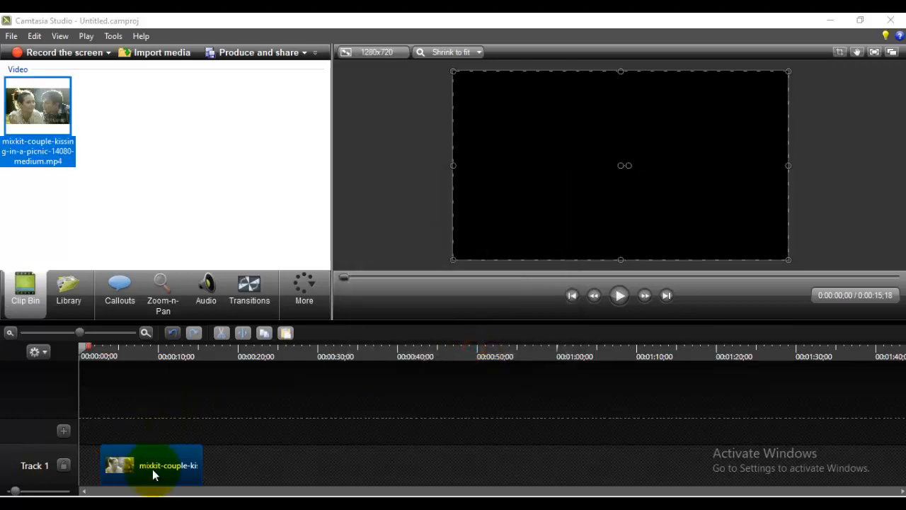
mouse_move(119, 471)
left_mouse_down()
mouse_move(93, 468)
mouse_move(107, 468)
left_mouse_up()
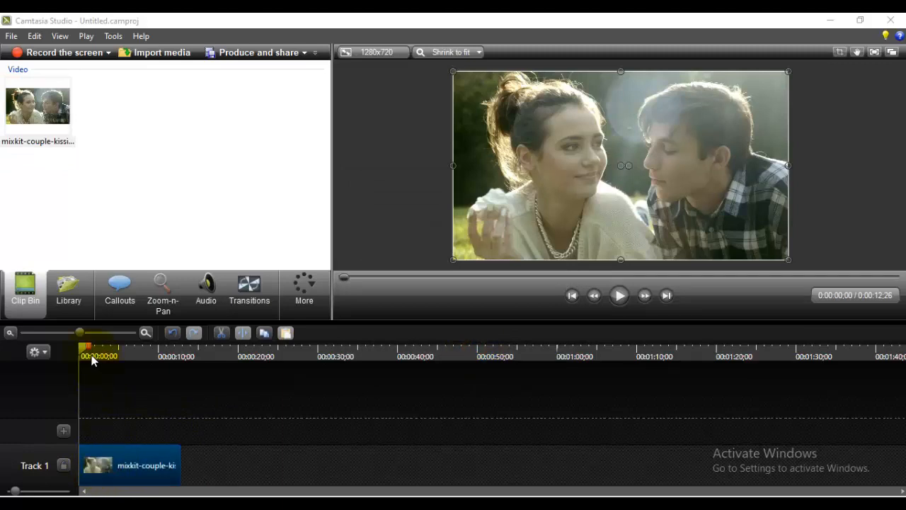
Add a Blur callout on a track above the video, starting at 0:00:03;02
left_click_drag(85, 352, 110, 360)
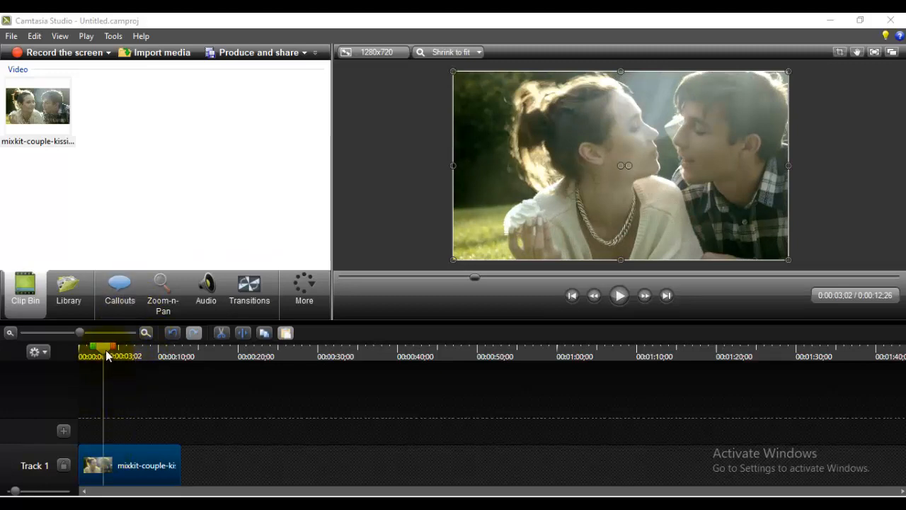
left_click(117, 299)
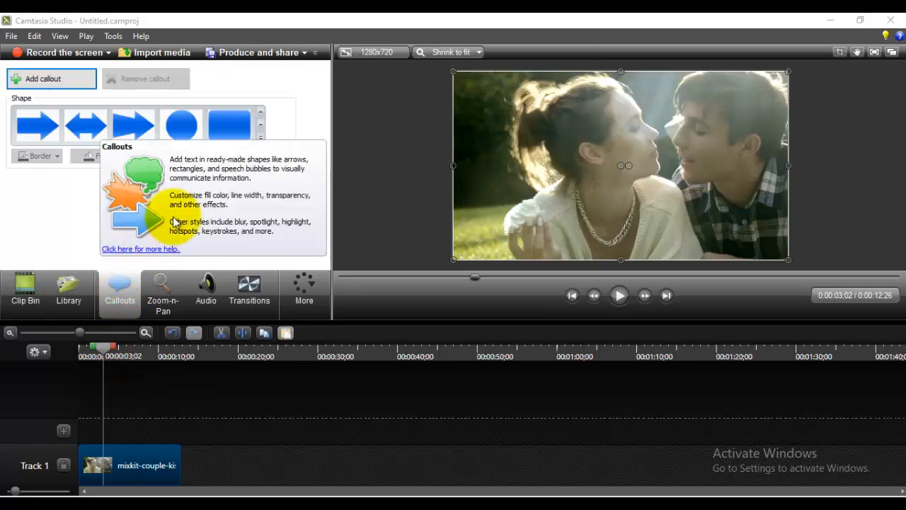
left_click(260, 136)
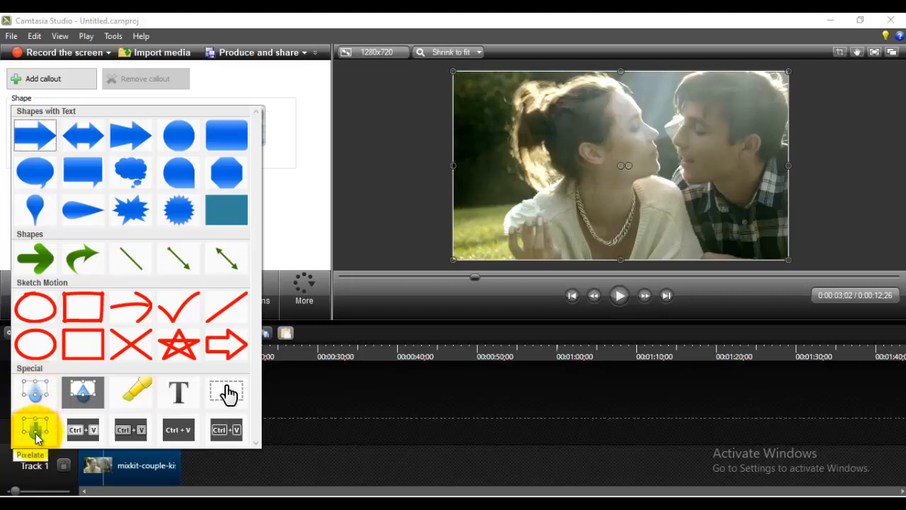
left_click(34, 391)
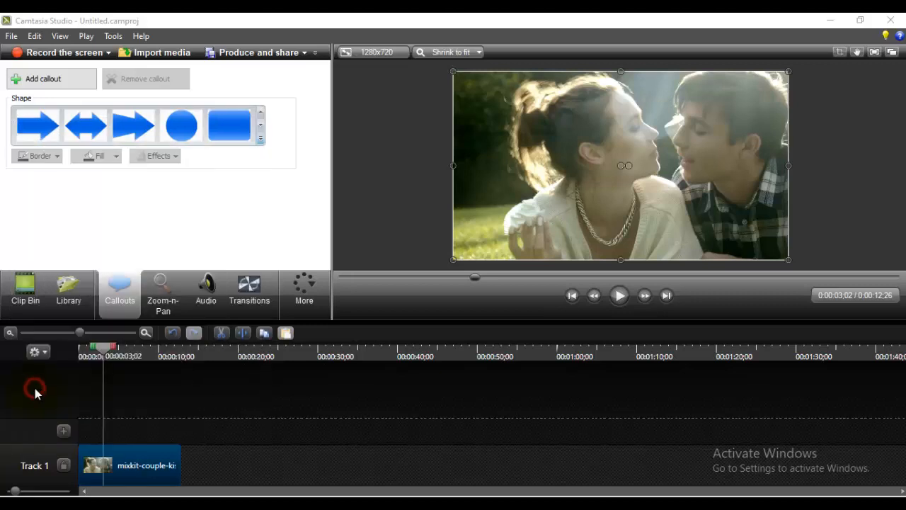
left_click_drag(121, 424, 129, 424)
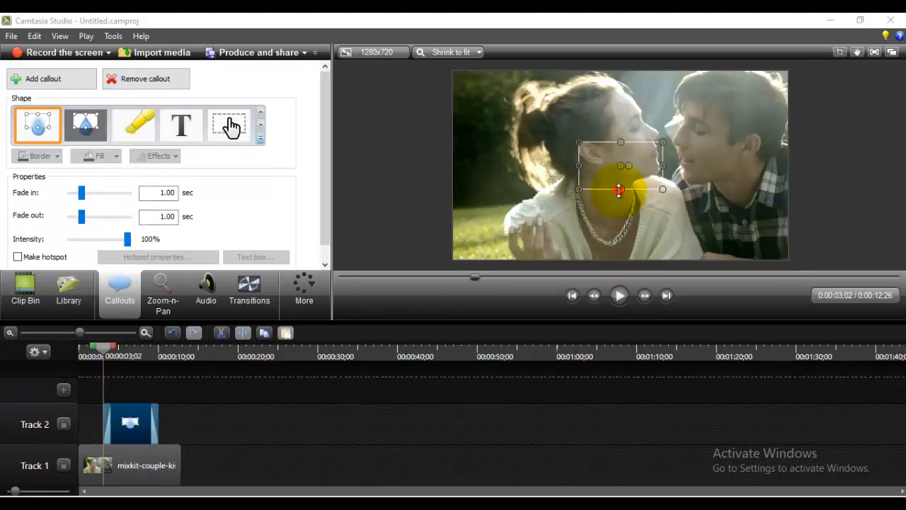
Enlarge and reposition the blur area in the preview so that it spans the faces of both people
left_click_drag(619, 190, 620, 234)
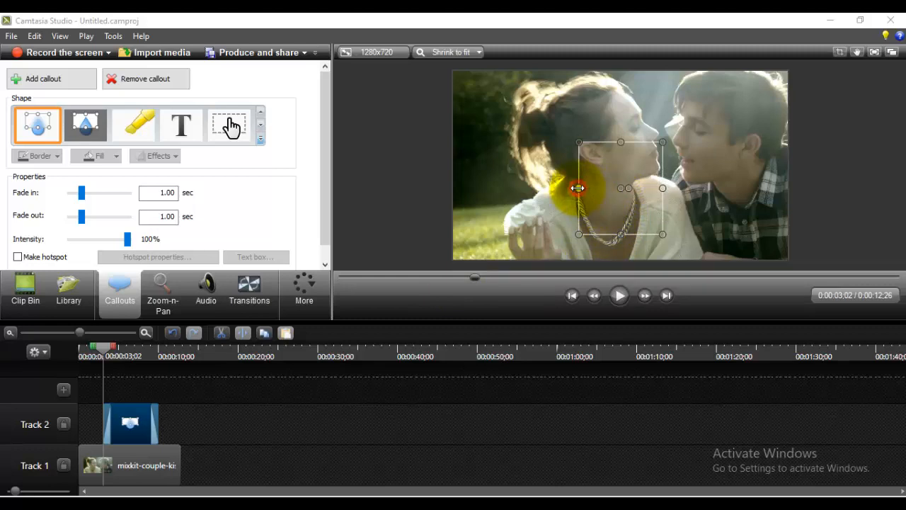
left_click_drag(578, 188, 550, 188)
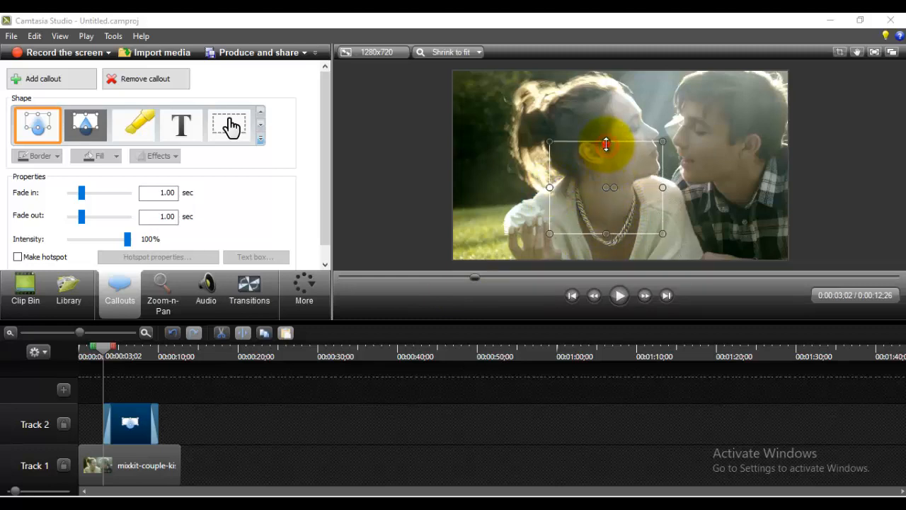
left_click_drag(606, 144, 607, 80)
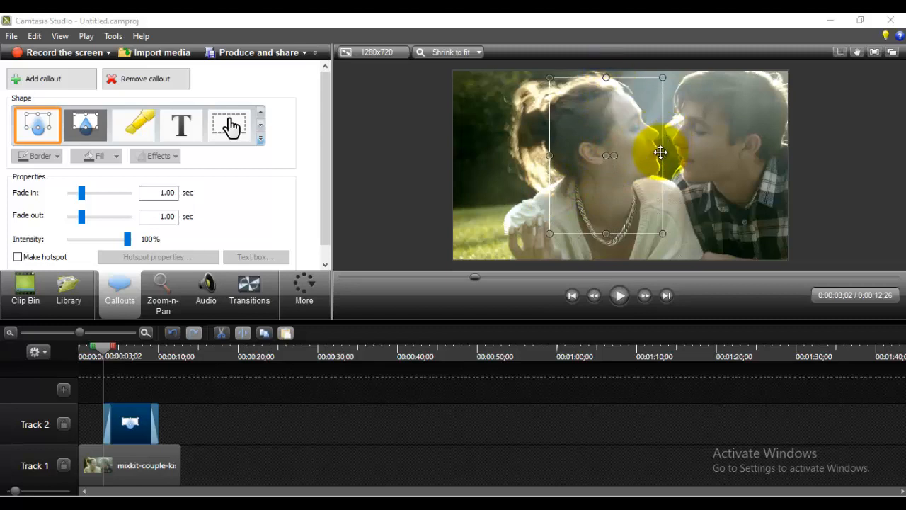
left_click_drag(661, 152, 771, 161)
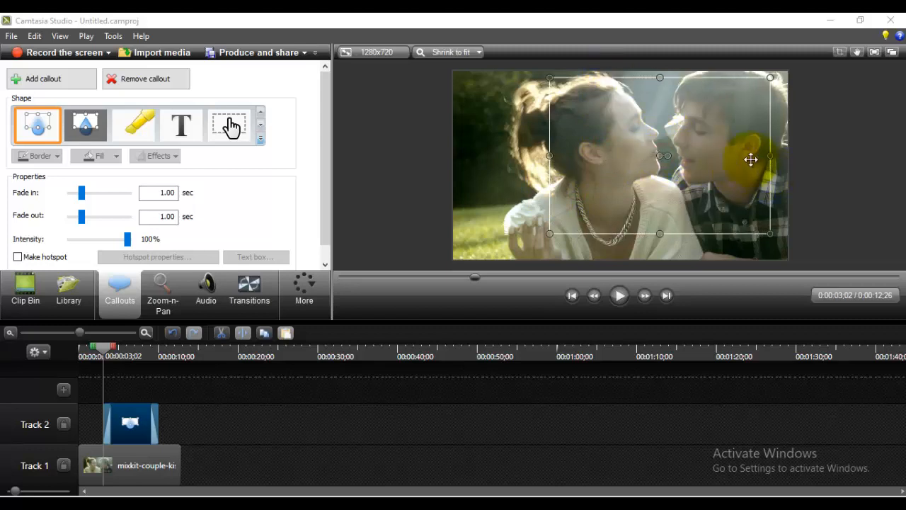
left_click_drag(674, 97, 684, 95)
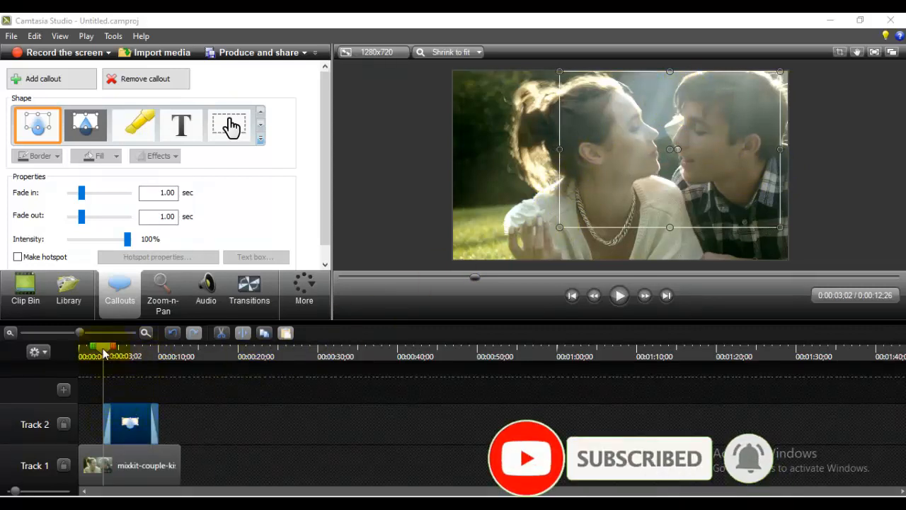
Examine the blur's fade-in frame by frame from its start at 0:00:03;02
left_click_drag(104, 350, 112, 354)
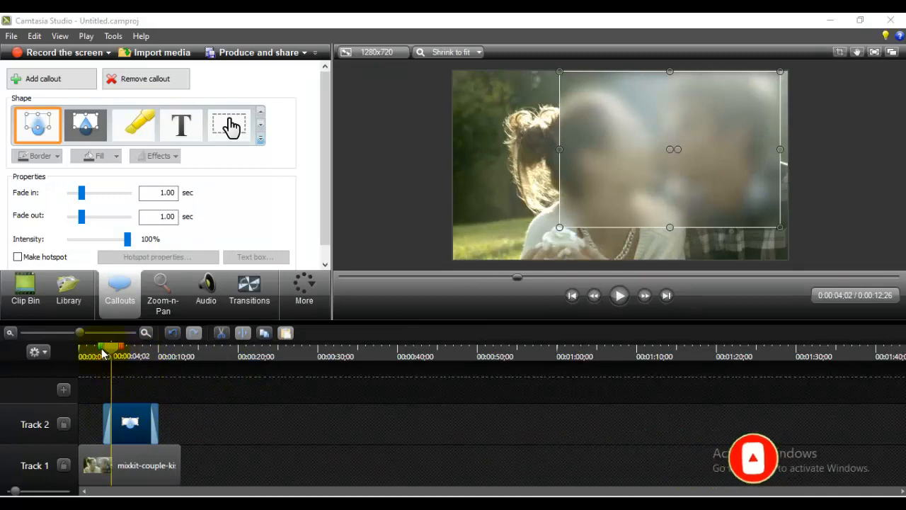
left_click(102, 352)
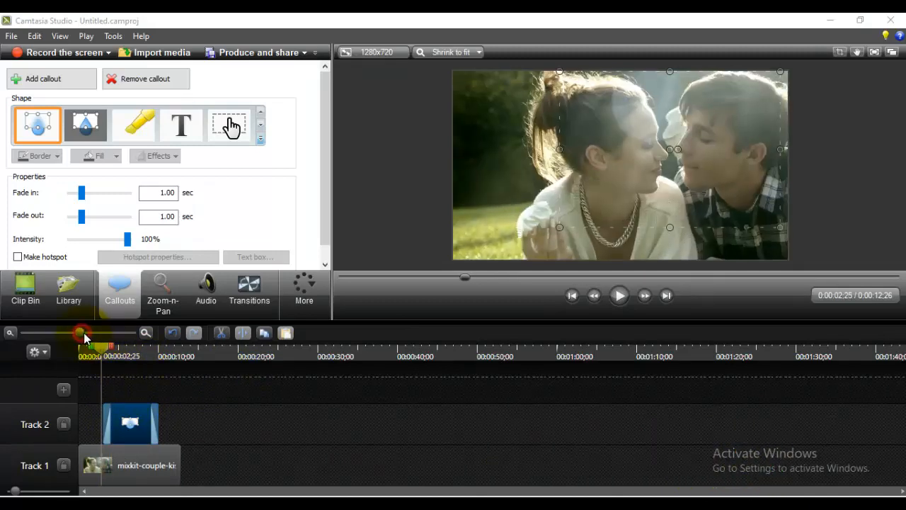
left_click_drag(83, 338, 132, 354)
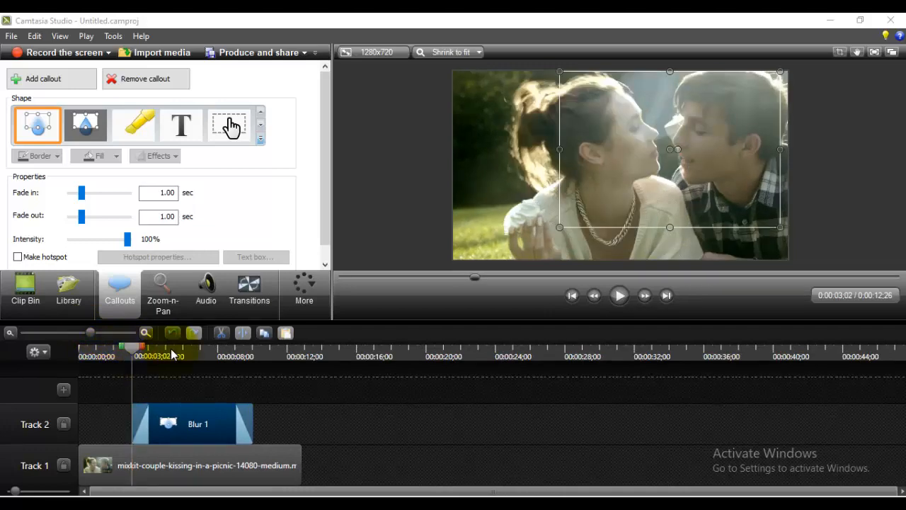
left_click(645, 297)
left_click(645, 297)
left_click(645, 297)
left_click(645, 298)
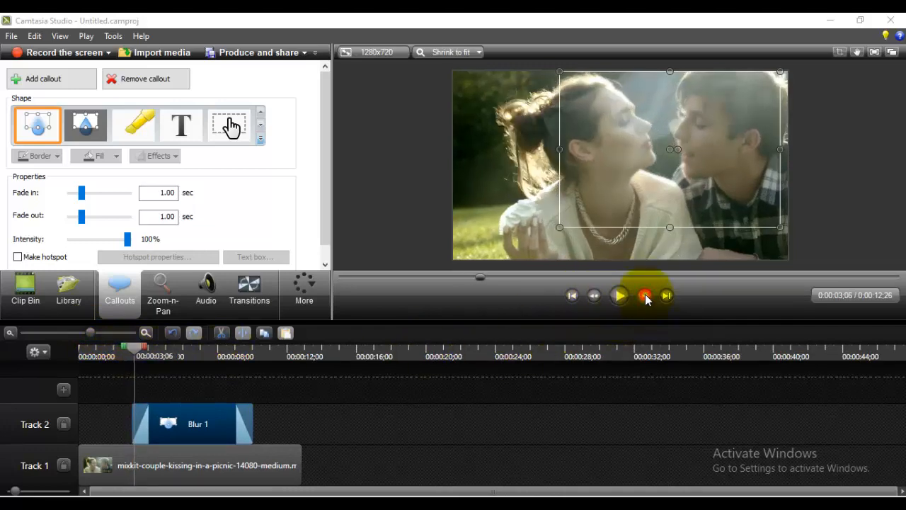
left_click(646, 298)
left_click(645, 297)
left_click(646, 298)
left_click(645, 298)
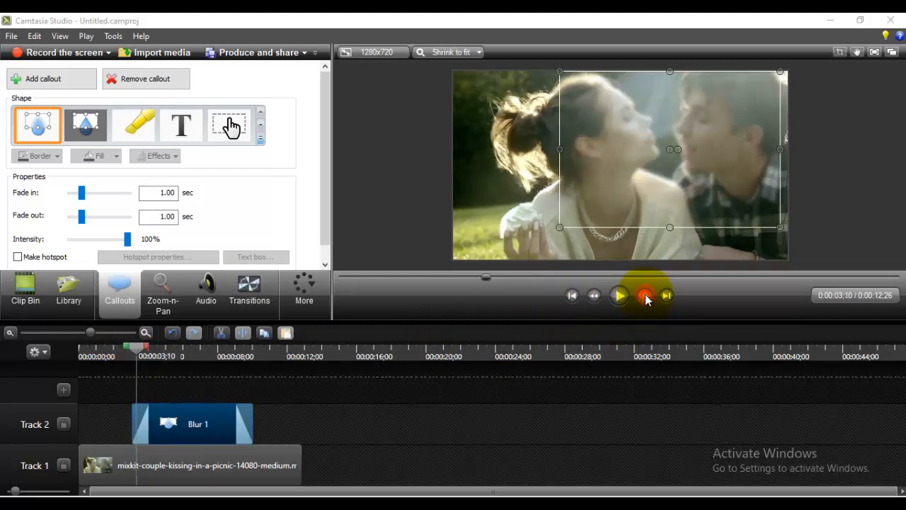
left_click(645, 298)
left_click(645, 298)
left_click(645, 297)
left_click(645, 297)
left_click(645, 297)
left_click(645, 298)
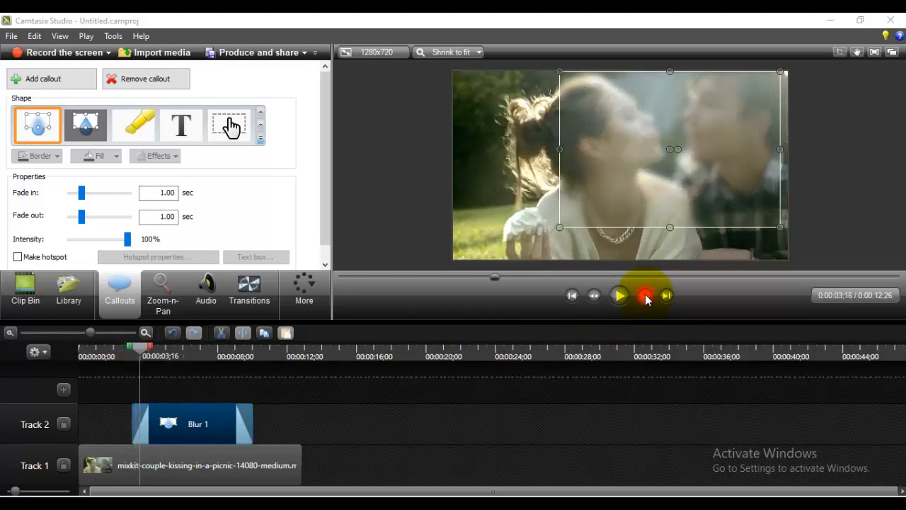
left_click(645, 297)
left_click(645, 298)
left_click(646, 297)
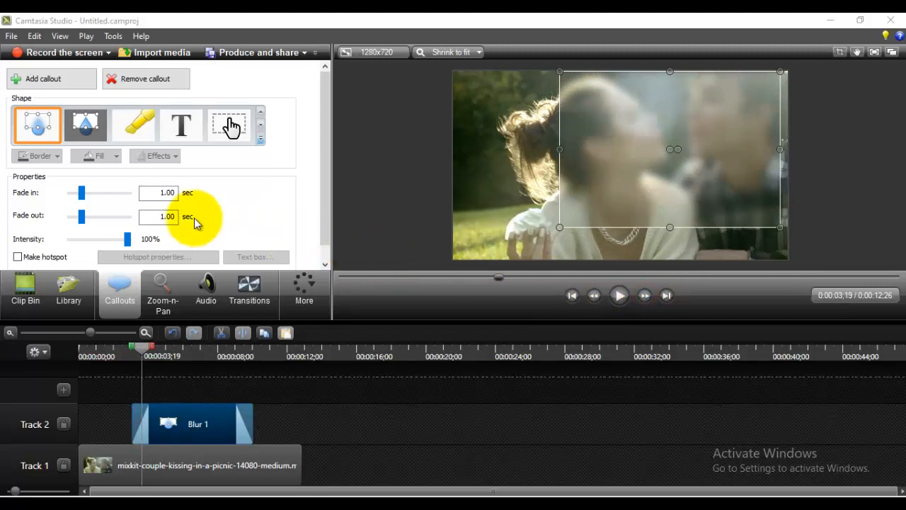
Set the blur's fade in to 0.53 sec and its fade out to 0.63 sec
left_click_drag(81, 197, 79, 216)
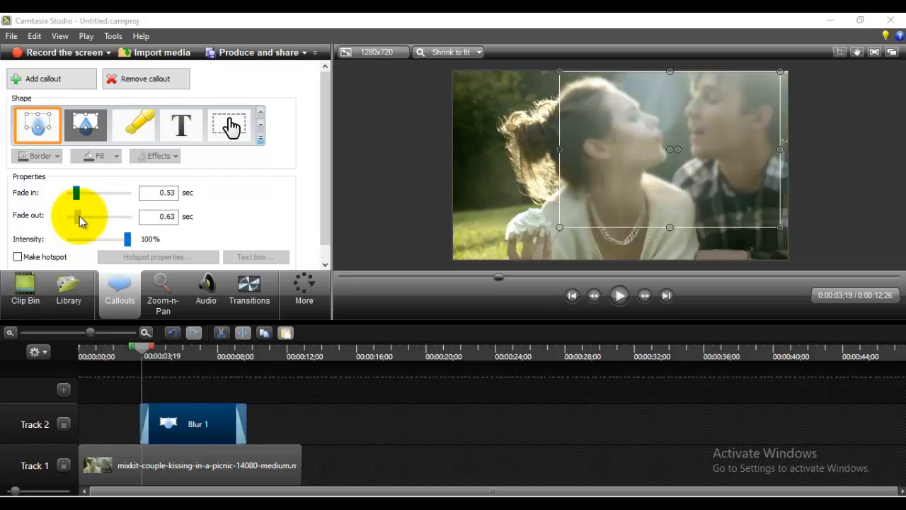
left_click(148, 345)
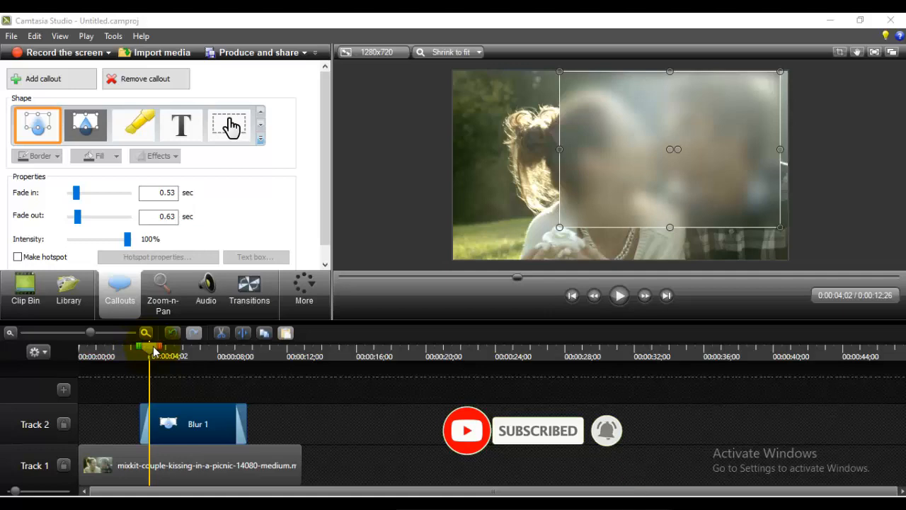
Examine the blur's fade-out frame by frame from about 0:00:09;04 to just past the end of the callout
left_click_drag(154, 350, 237, 354)
left_click(645, 296)
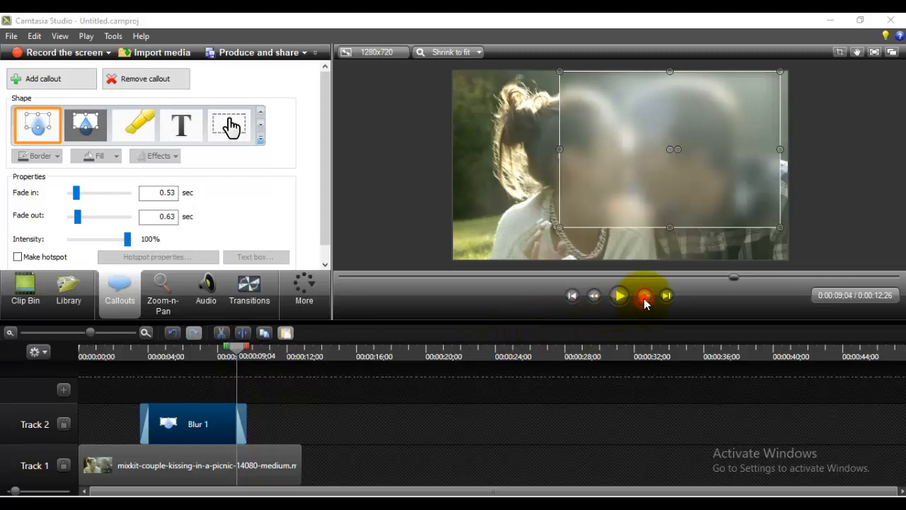
left_click(644, 298)
left_click(645, 297)
left_click(644, 297)
left_click(644, 297)
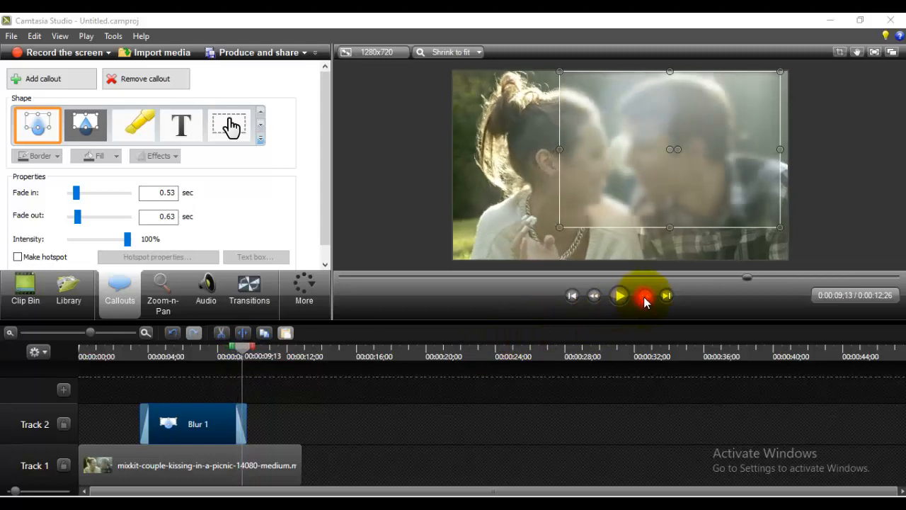
left_click(644, 298)
left_click(645, 298)
left_click(644, 298)
left_click(644, 297)
left_click(645, 297)
left_click(644, 297)
left_click(644, 298)
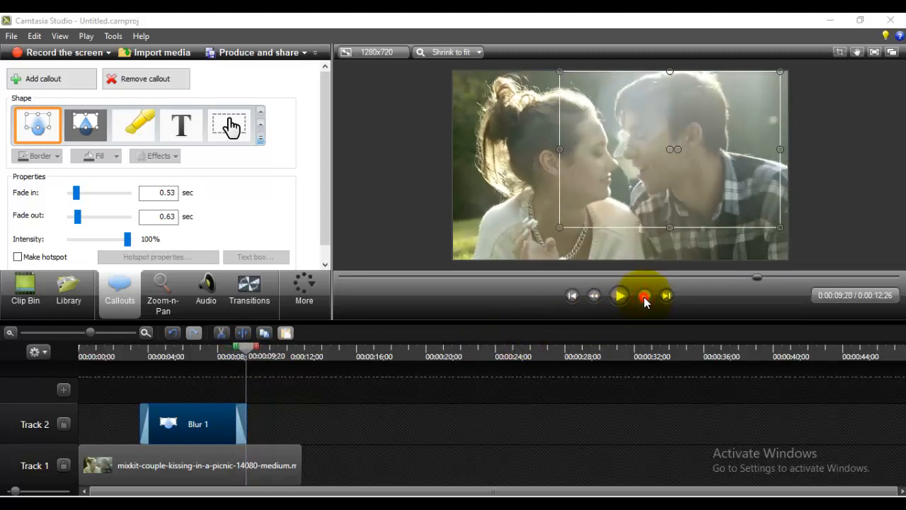
left_click(644, 298)
left_click(644, 297)
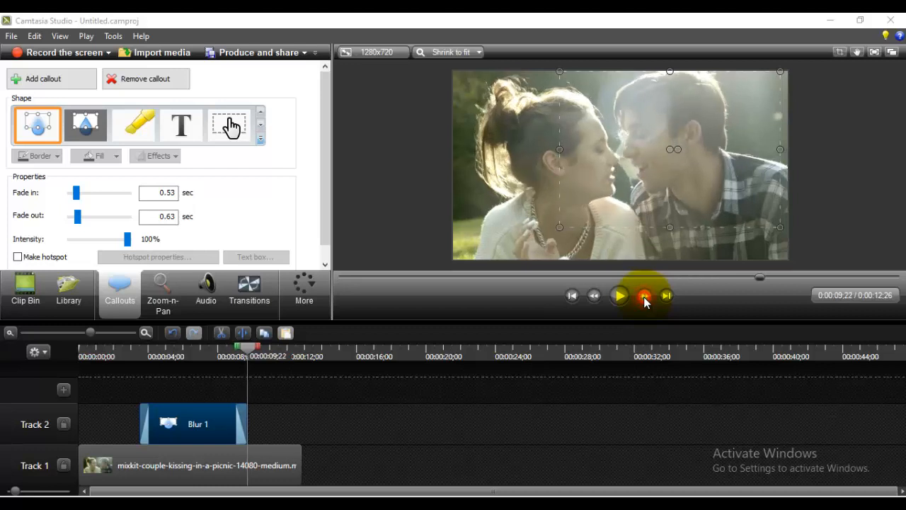
Extend the blur on Track 2 to end at about 11 seconds and widen and heighten its area over both faces
left_click(228, 415)
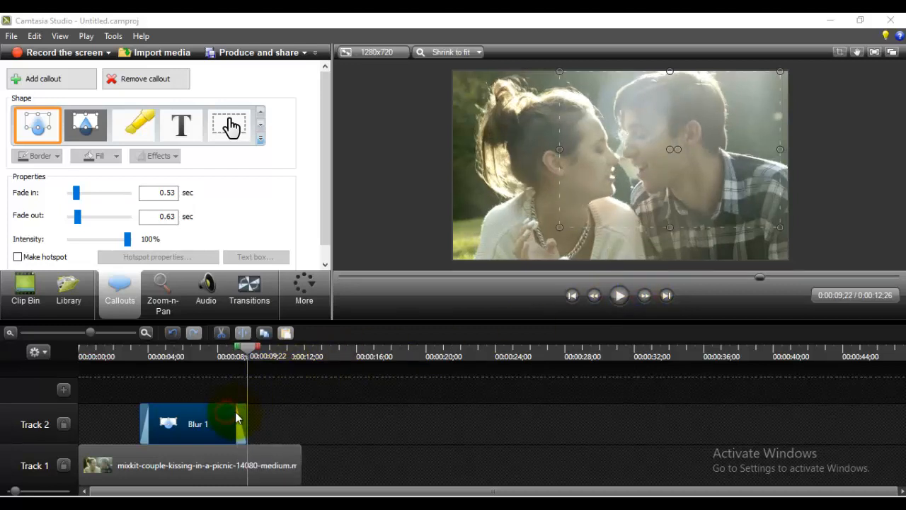
left_click_drag(246, 414, 271, 415)
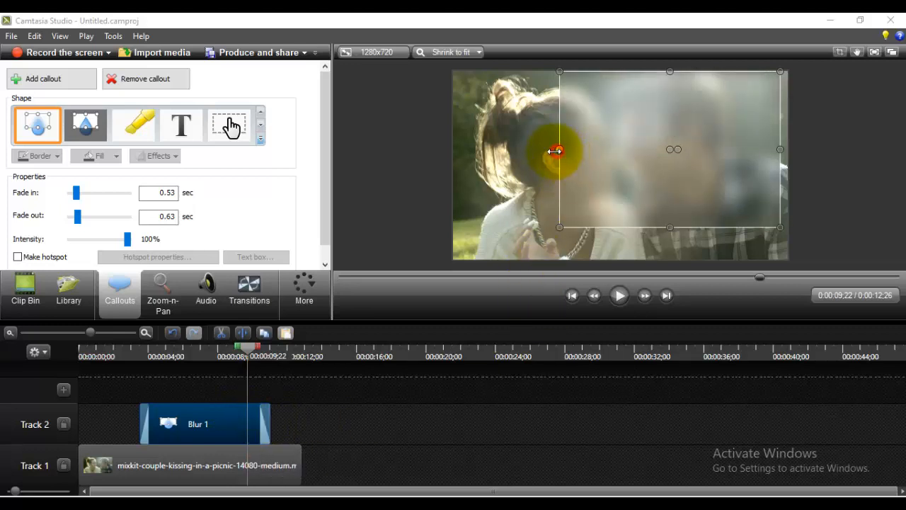
left_click_drag(556, 151, 482, 150)
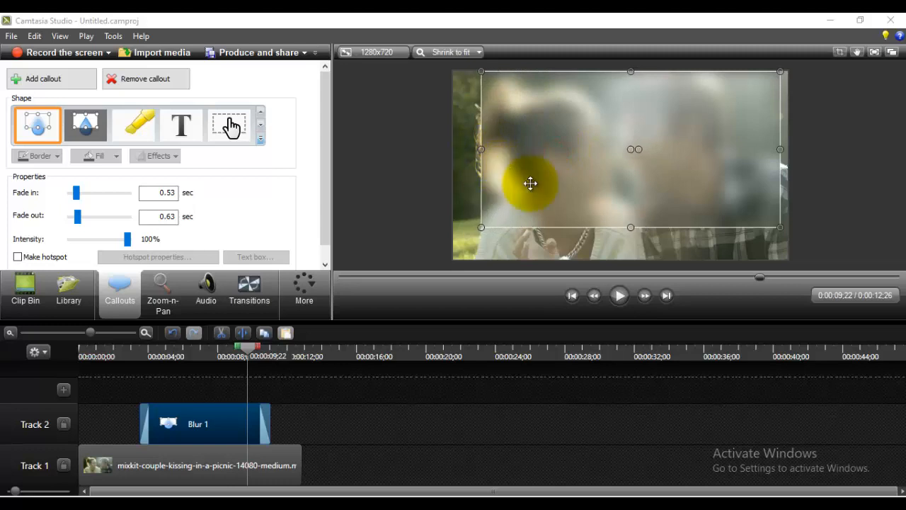
left_click_drag(630, 227, 611, 243)
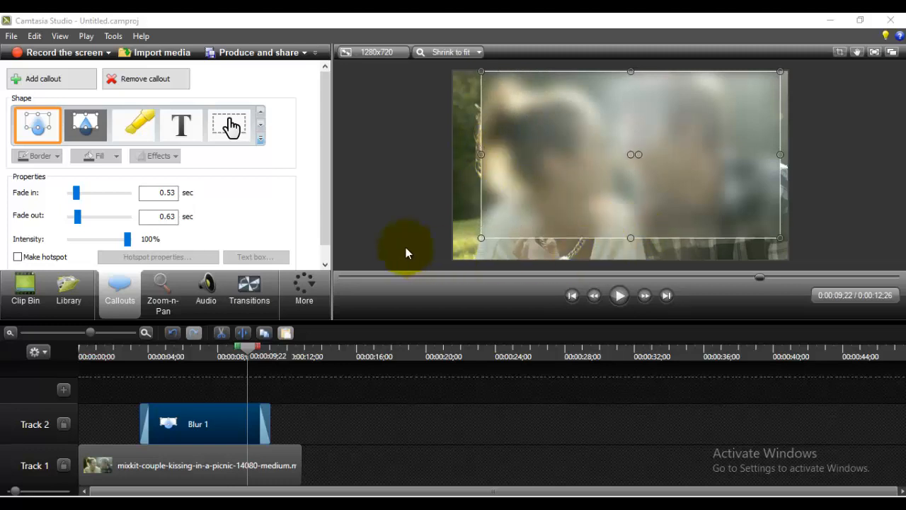
Move the playhead to 0:00:07;07 and set the blur's intensity to 100%
left_click_drag(328, 209, 326, 226)
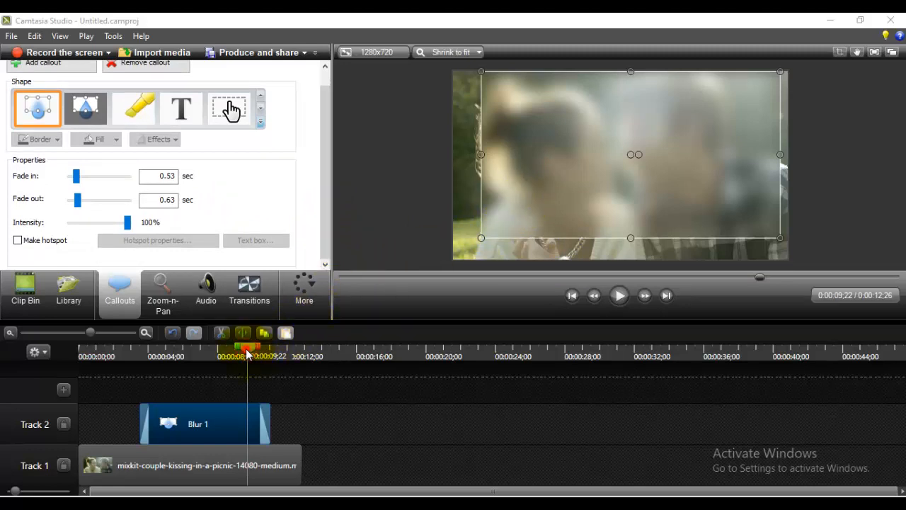
left_click_drag(247, 354, 204, 354)
left_click(625, 219)
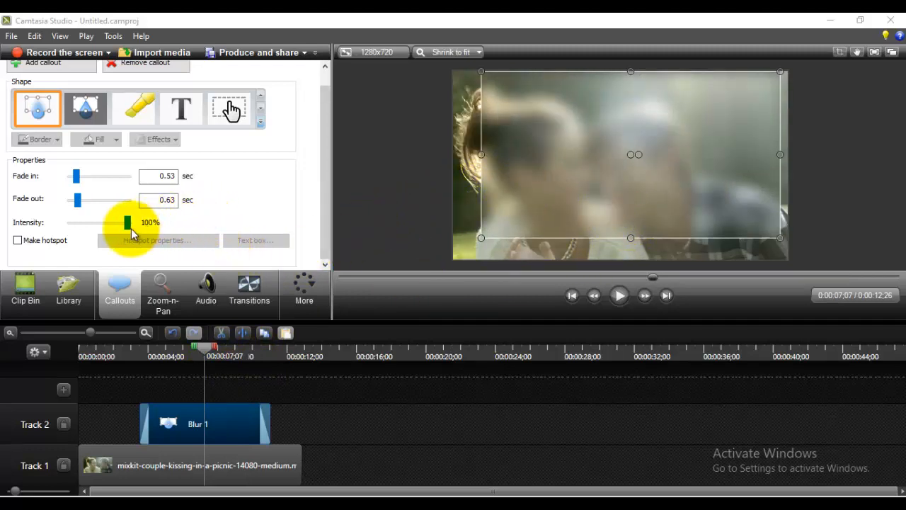
left_click_drag(126, 226, 140, 239)
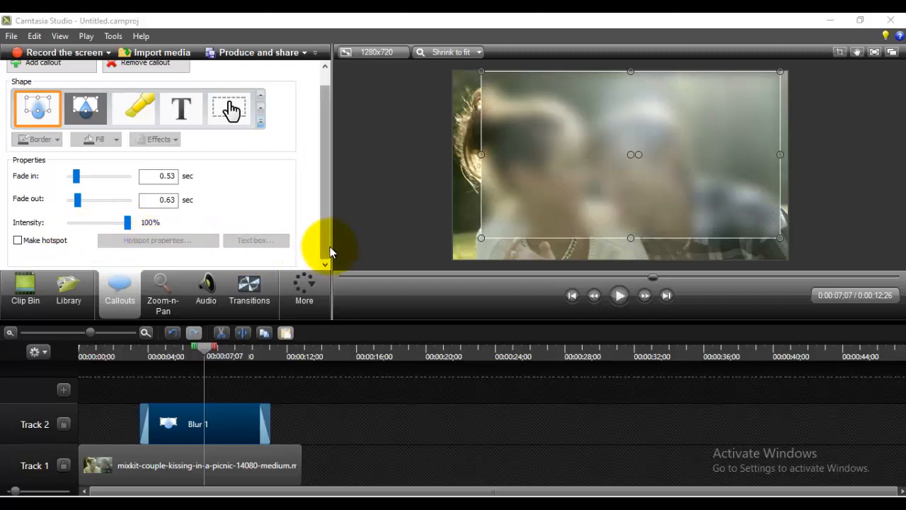
Enlarge the blur area at 0:00:04;20 to cover the entire video frame and preview the clip up to about 0:00:09;23
left_click_drag(206, 348, 160, 356)
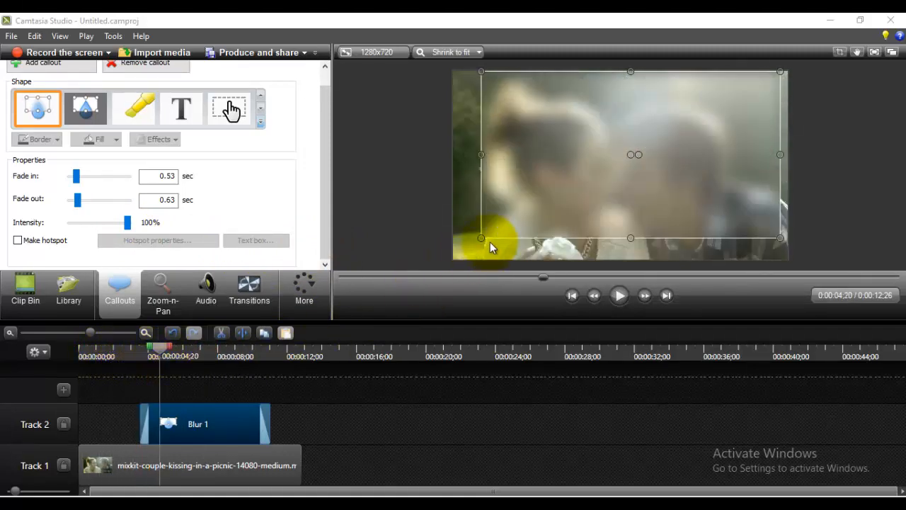
left_click_drag(481, 239, 453, 265)
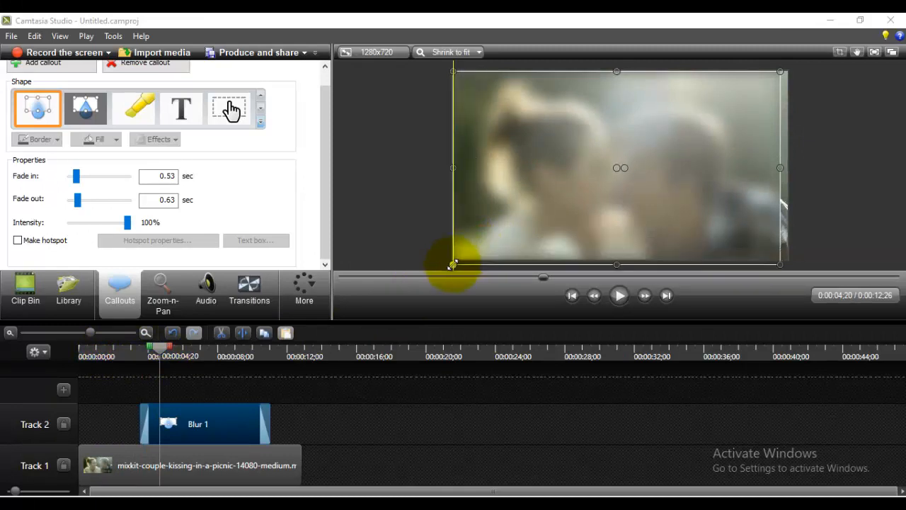
left_click_drag(779, 168, 788, 169)
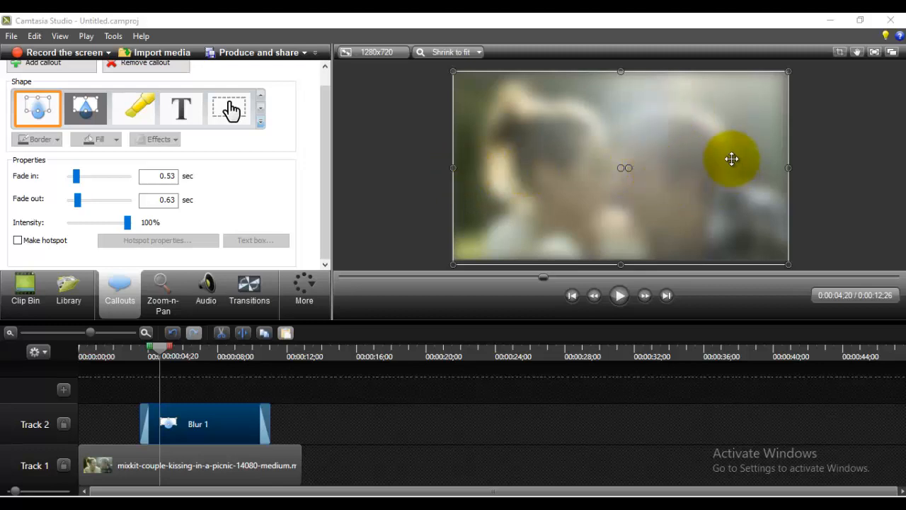
left_click(619, 296)
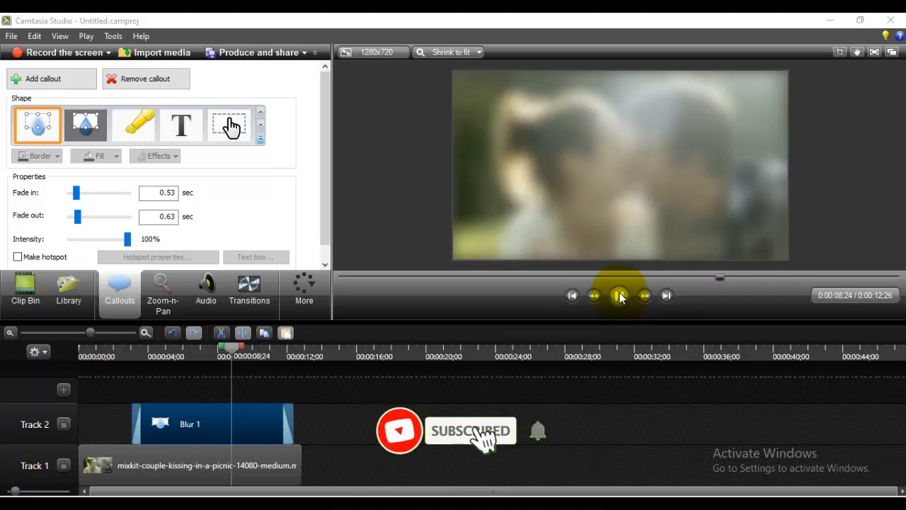
left_click(620, 296)
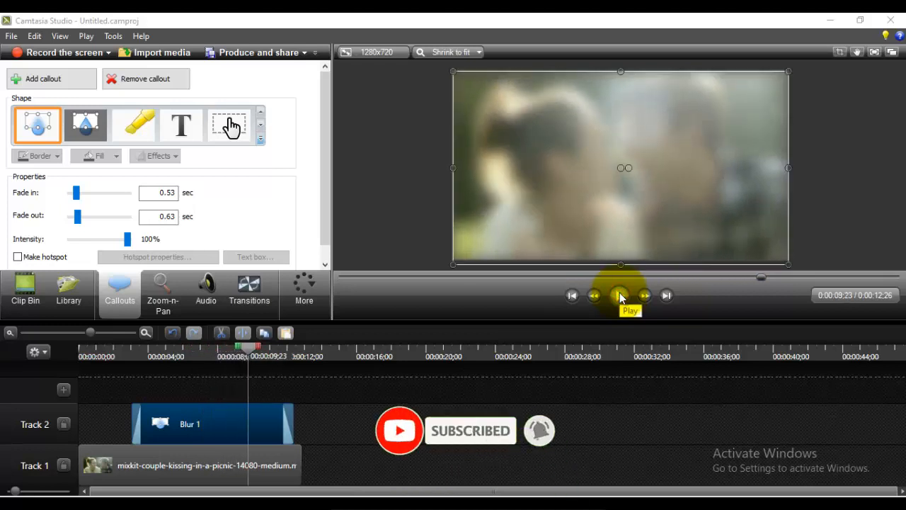